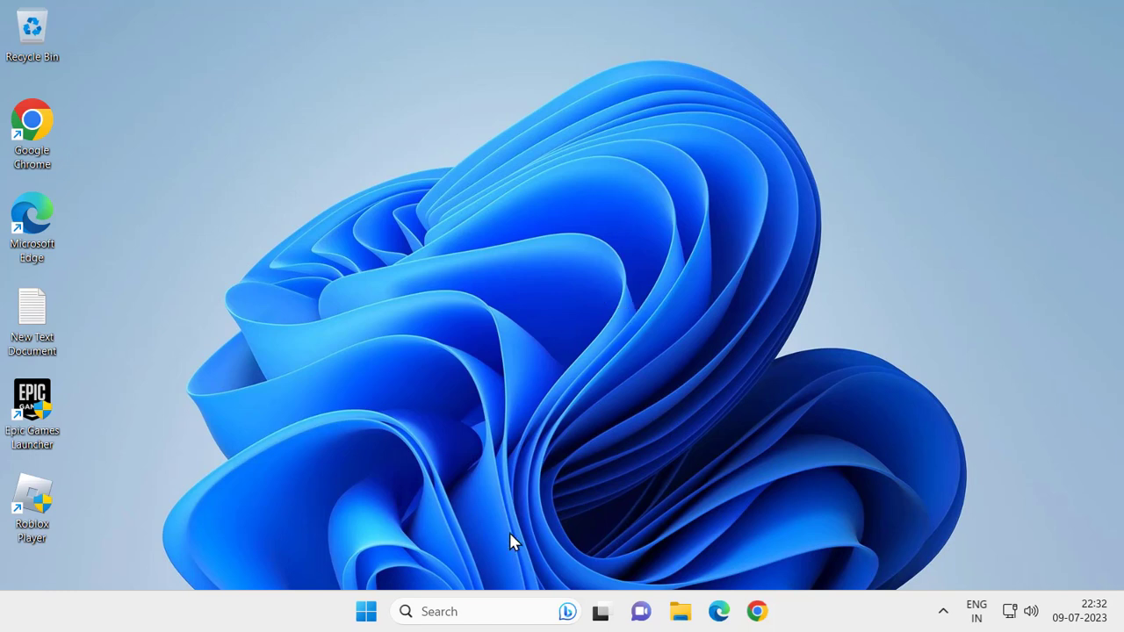
- Open Control Panel by searching 'control Panel'
click(439, 612)
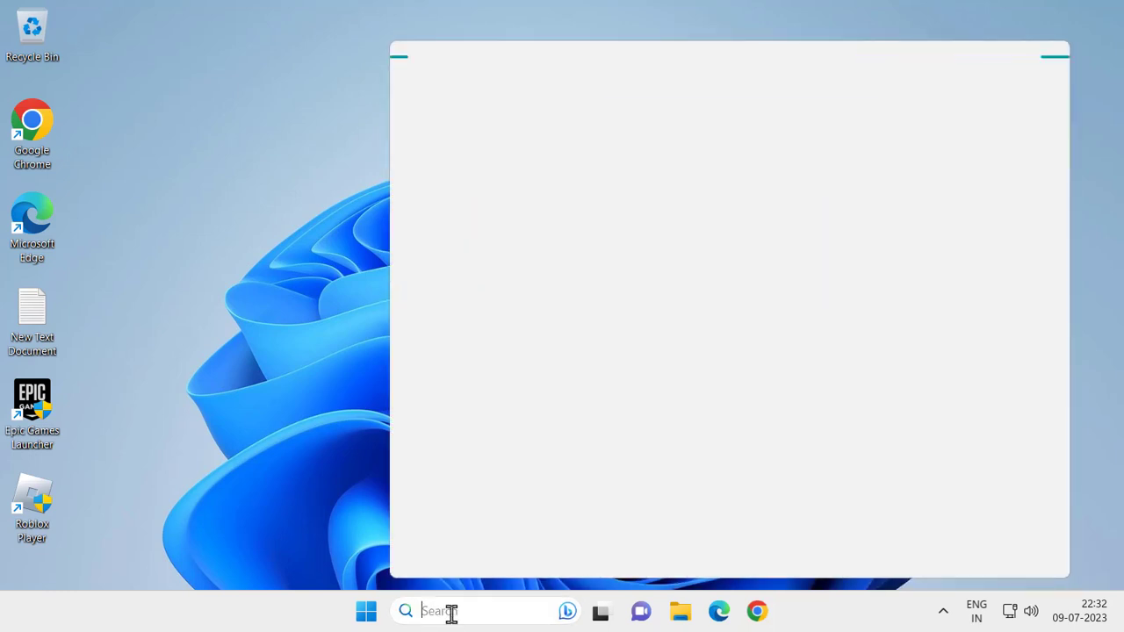
text(con)
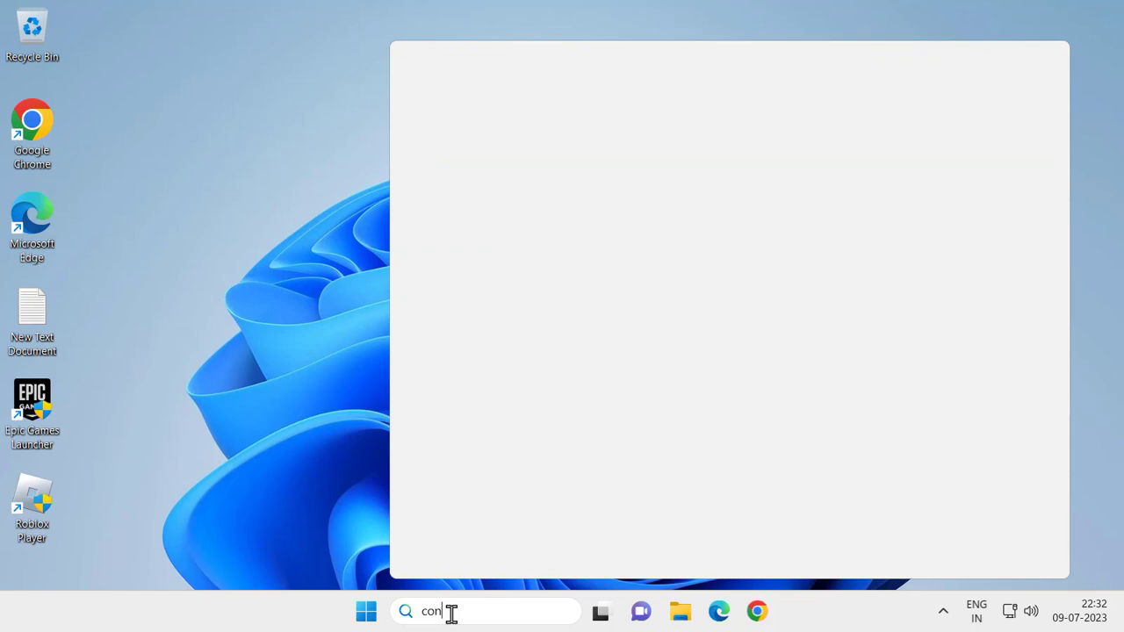
text(trol Panel)
click(518, 182)
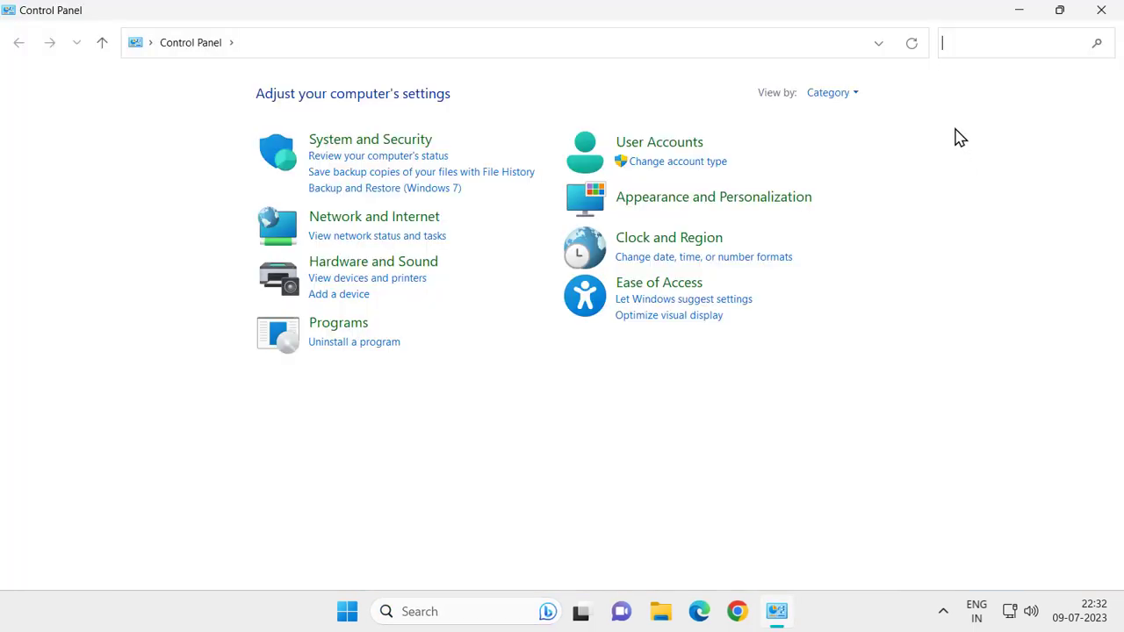
- View the installed programs list, select Microsoft OneDrive, then close Programs and Features
click(832, 93)
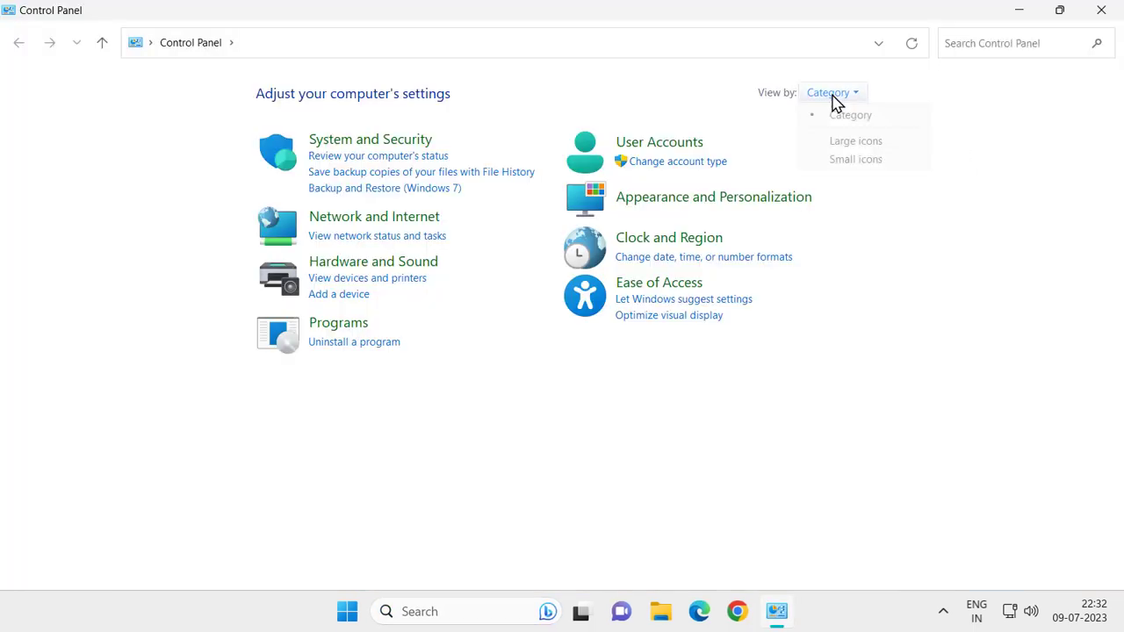
click(348, 344)
click(349, 348)
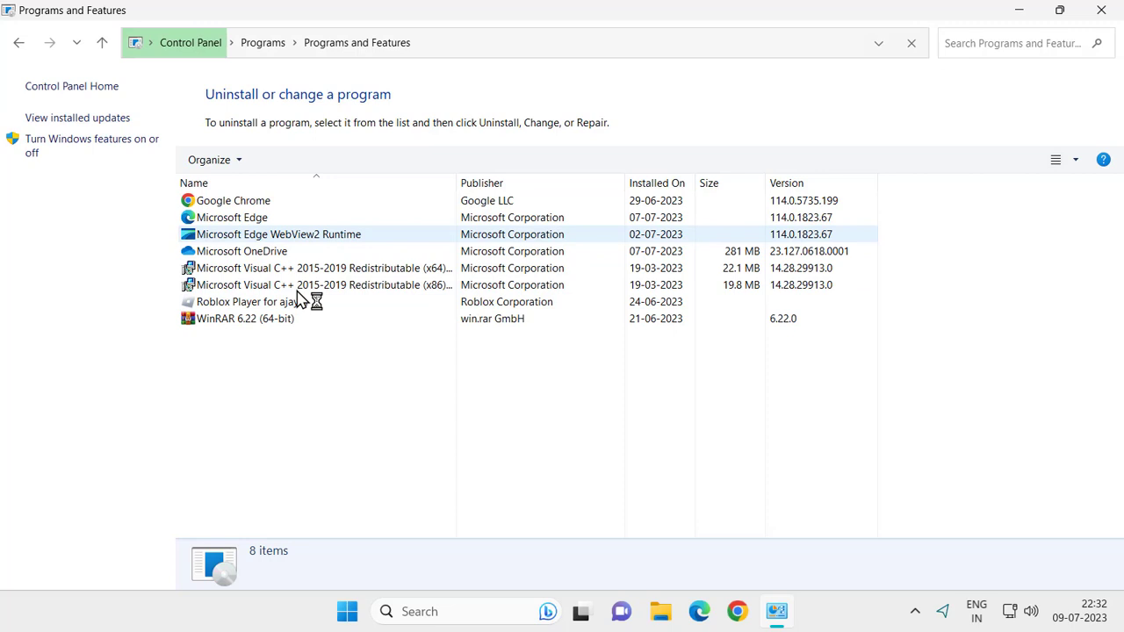
click(230, 253)
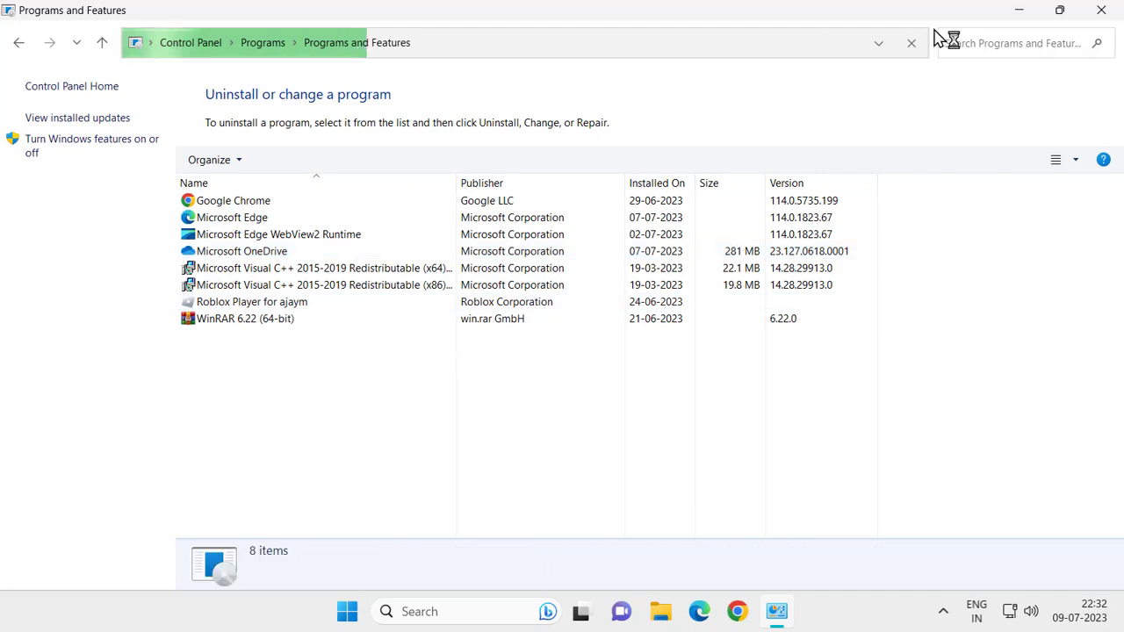
click(1101, 12)
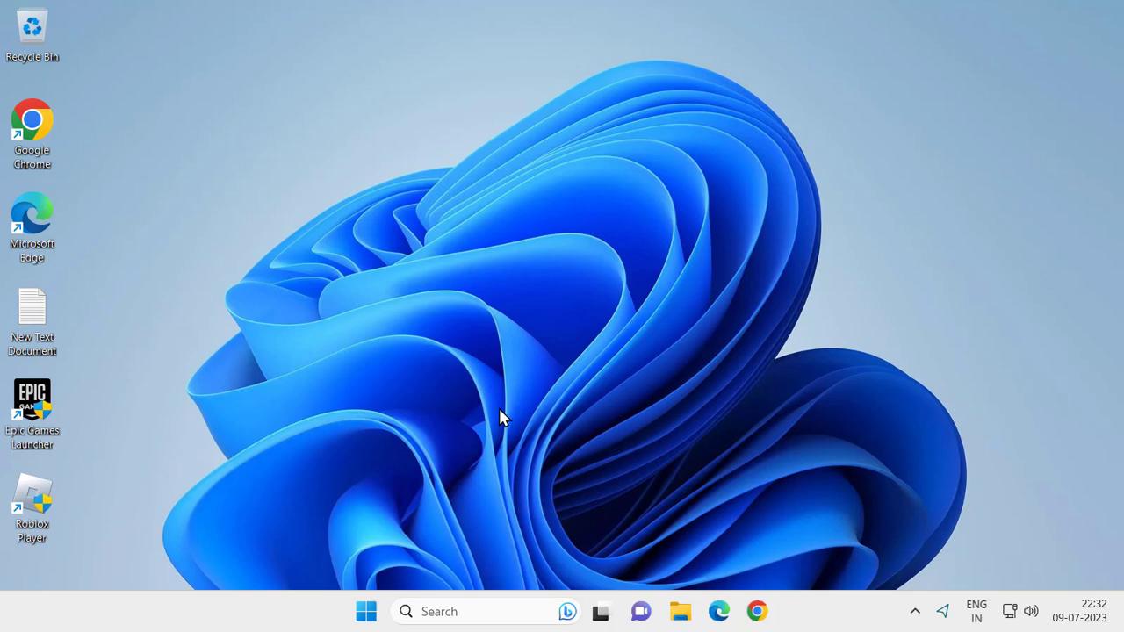
- Launch Turn Windows features on or off from a 'windows fe' search
click(468, 610)
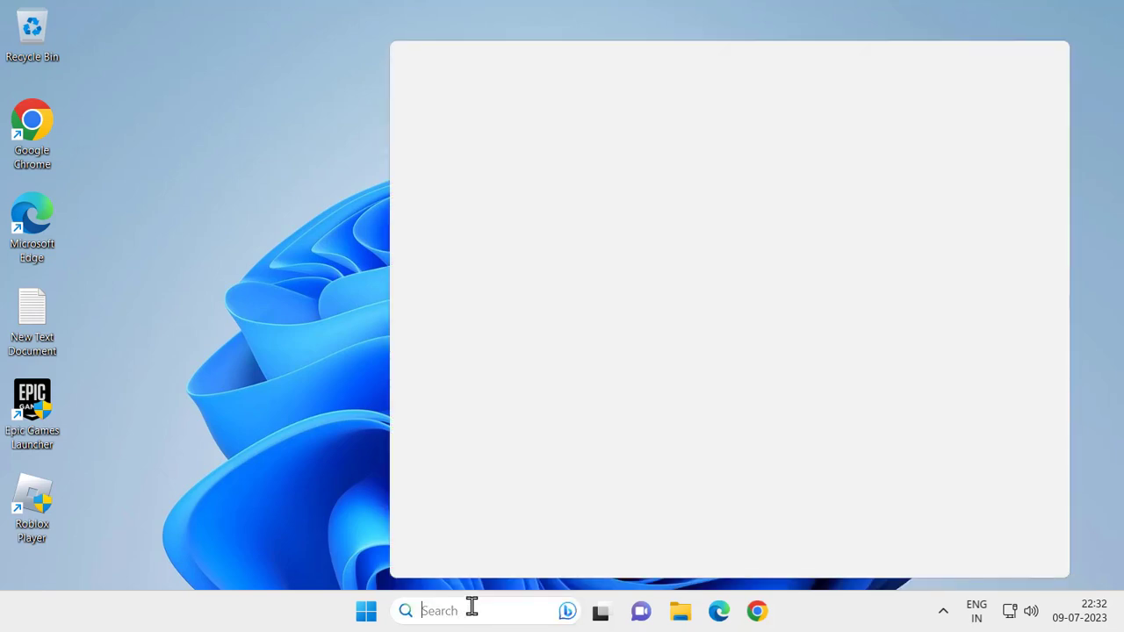
text(windows)
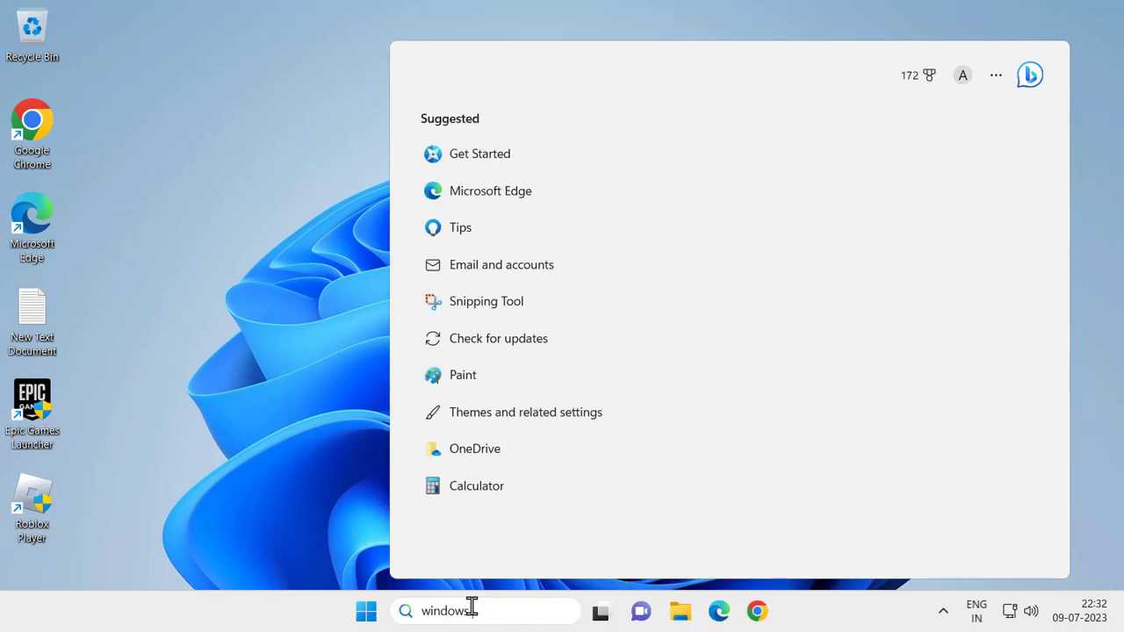
text( fe)
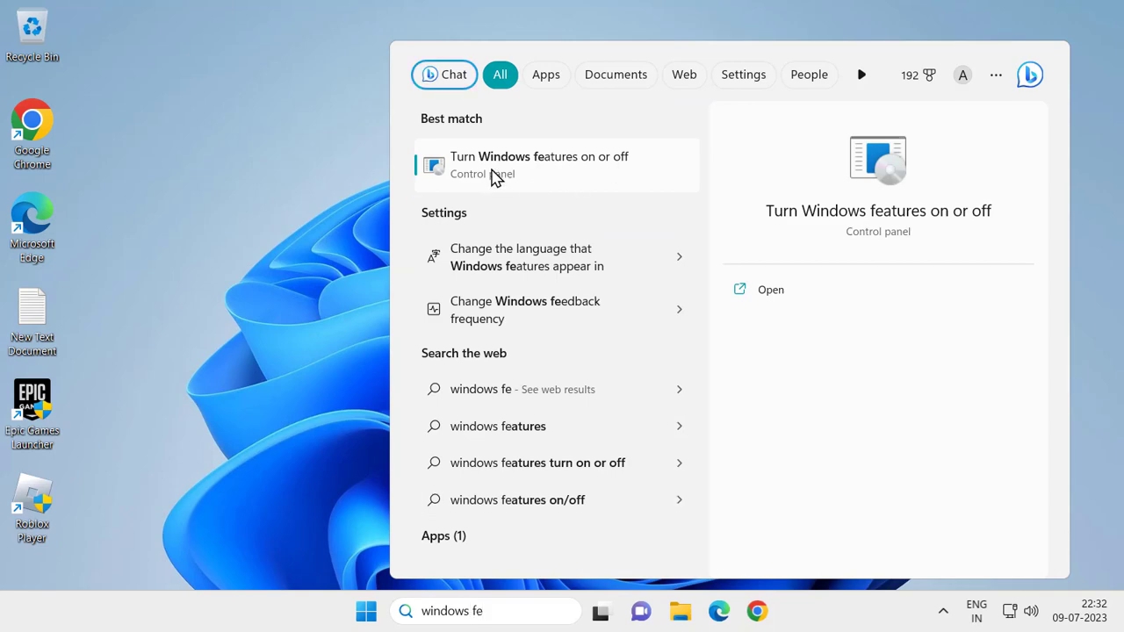
click(769, 291)
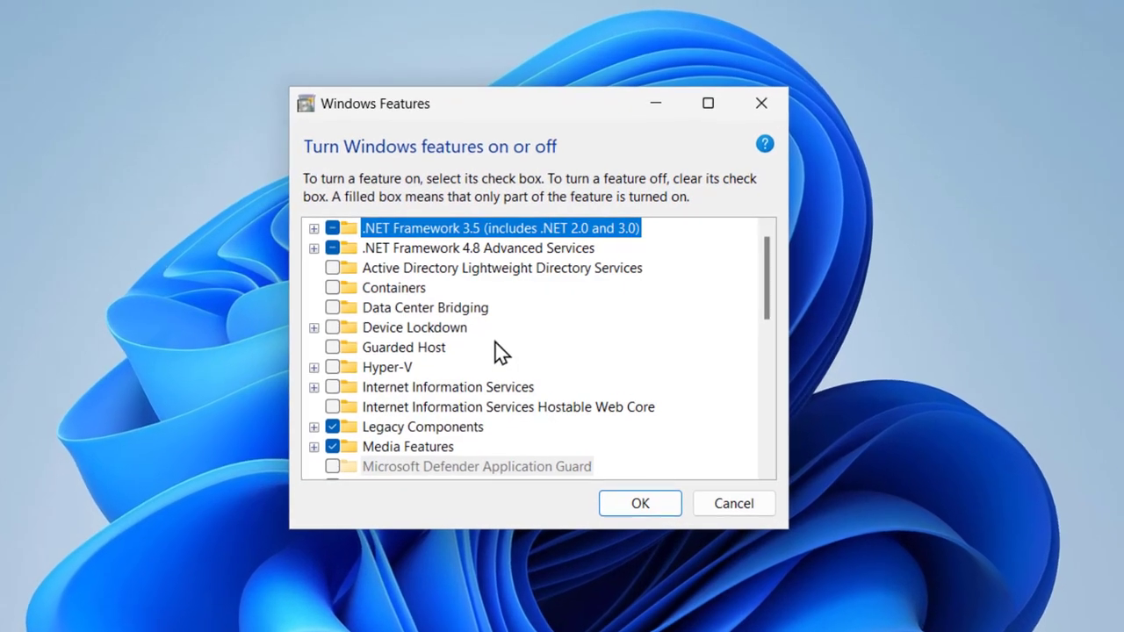
scroll(527, 316, down, 1)
scroll(494, 335, down, 4)
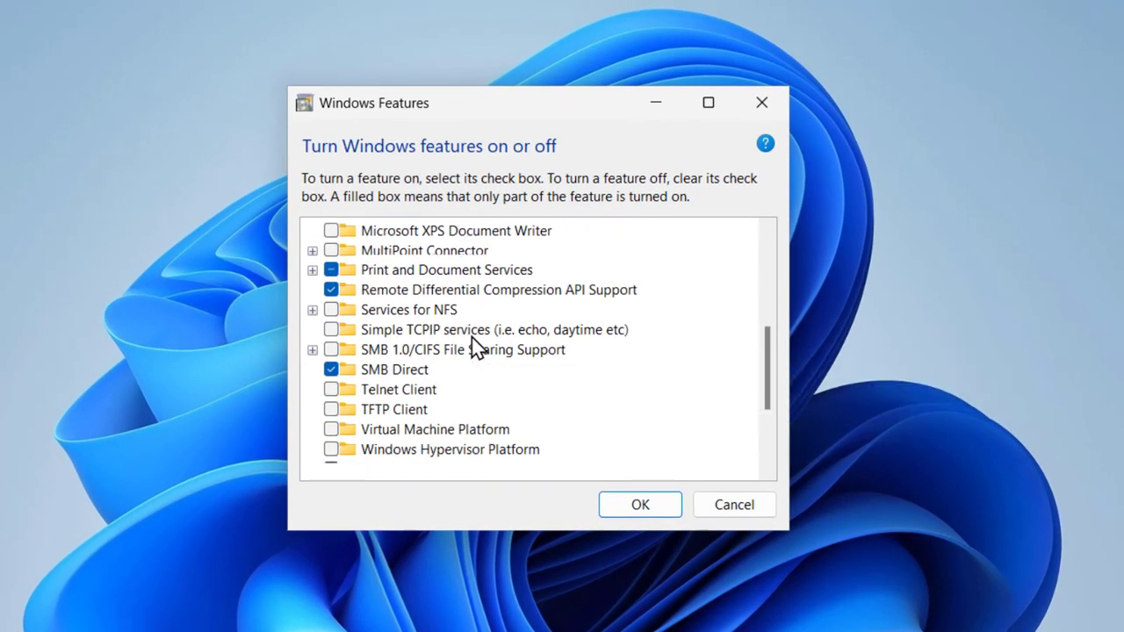
- Enable SMB 1.0/CIFS File Sharing Support with Automatic Removal, Client and Server, and apply
click(385, 348)
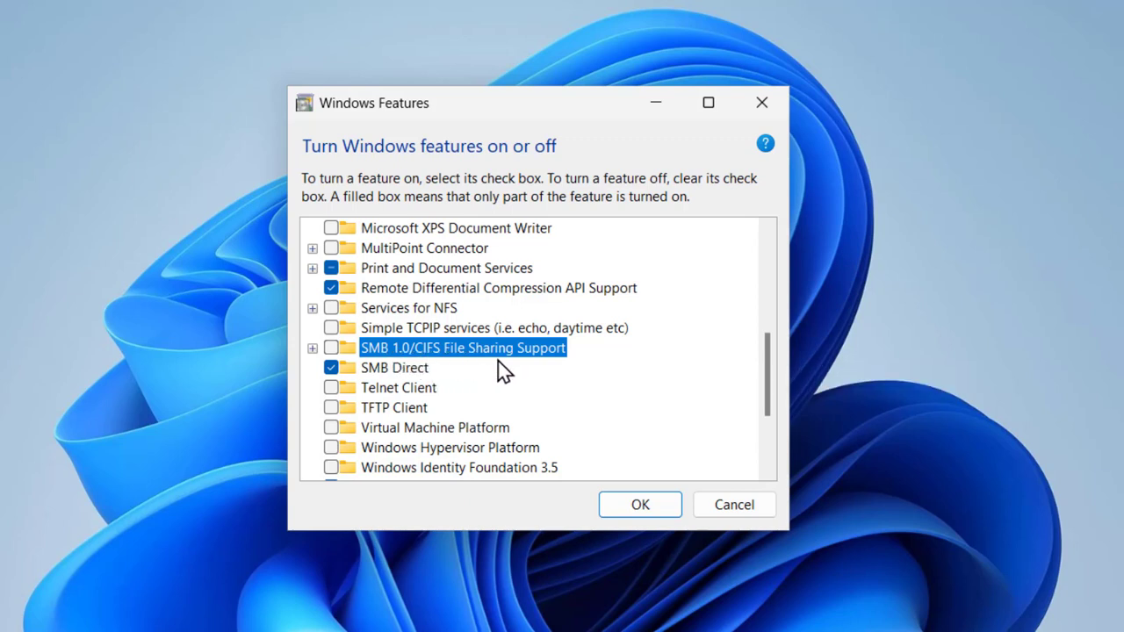
click(312, 347)
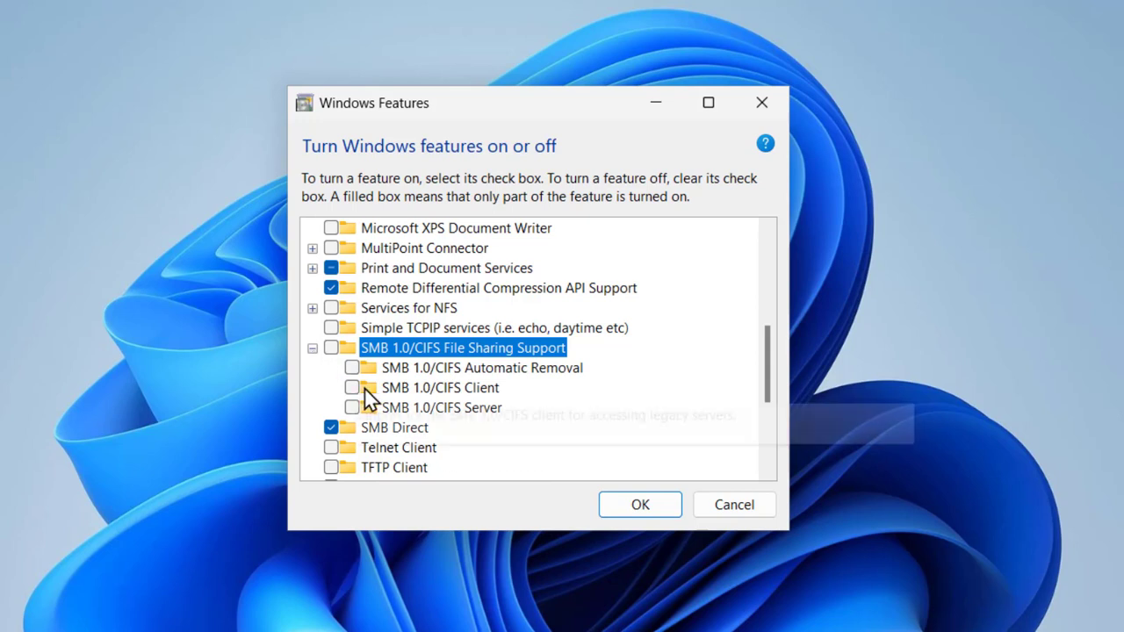
click(351, 368)
click(351, 387)
click(351, 408)
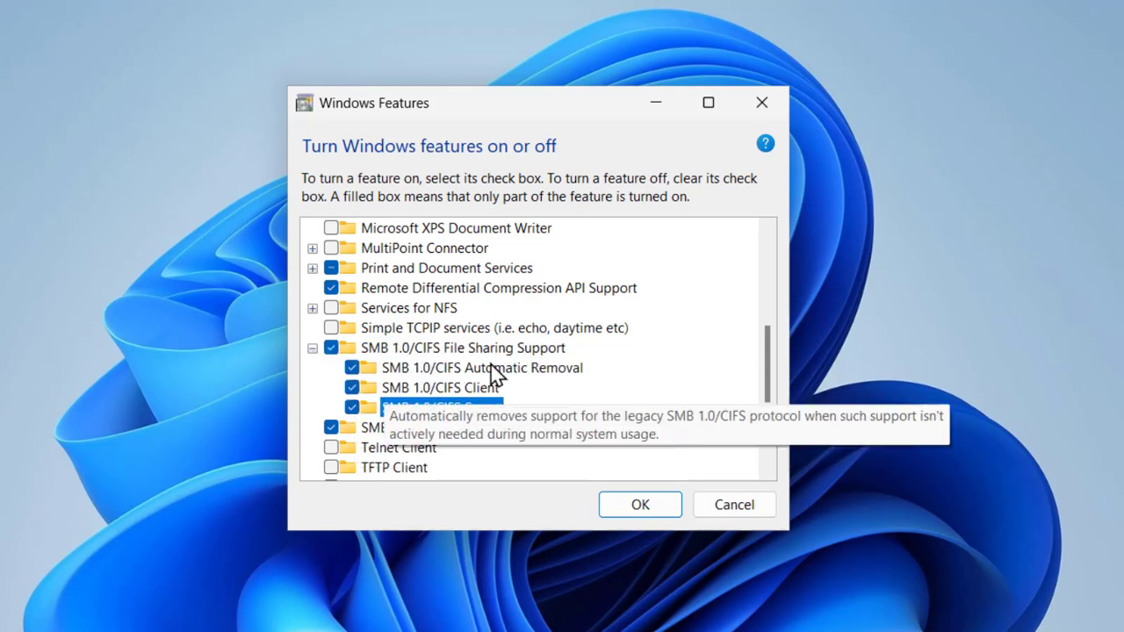
click(654, 506)
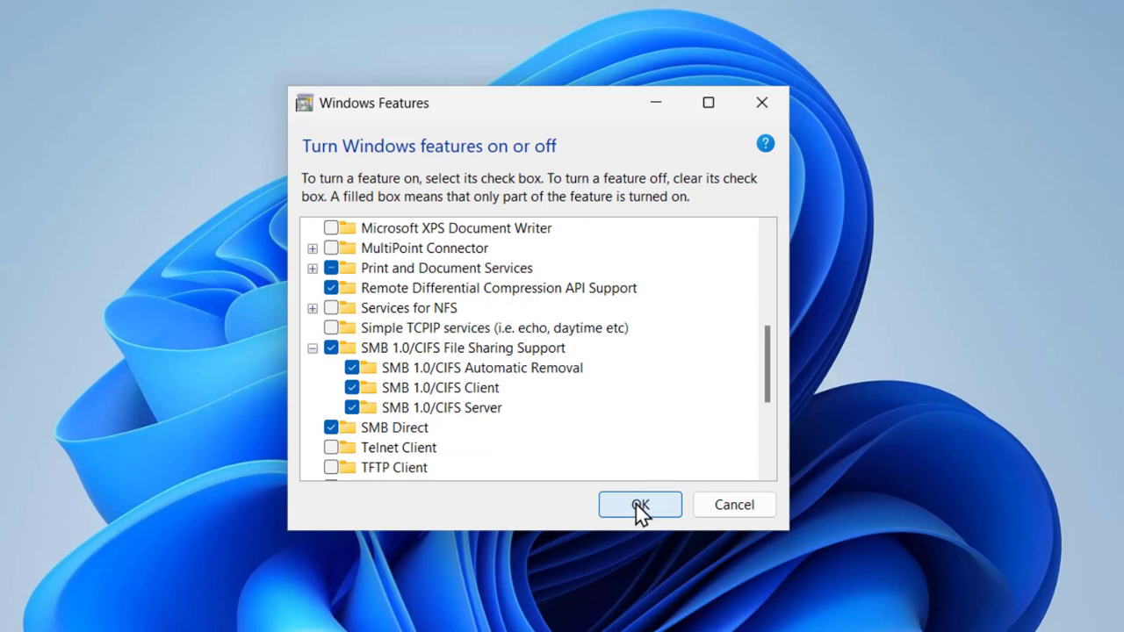
click(638, 507)
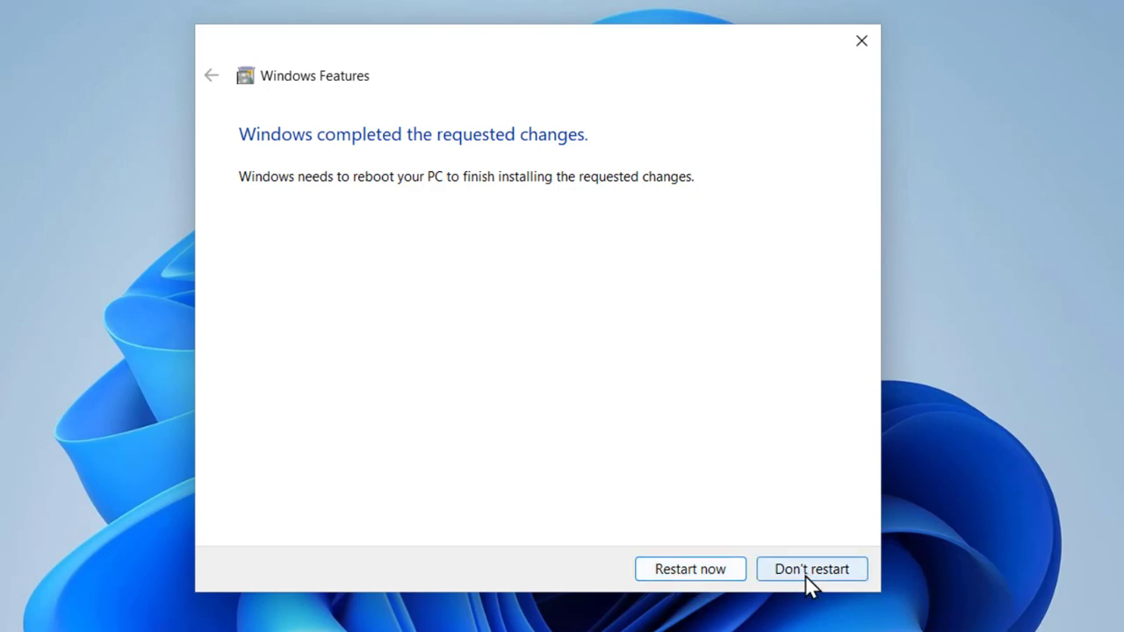
- Postpone the restart and launch the Services app from a 'ser' search
click(802, 575)
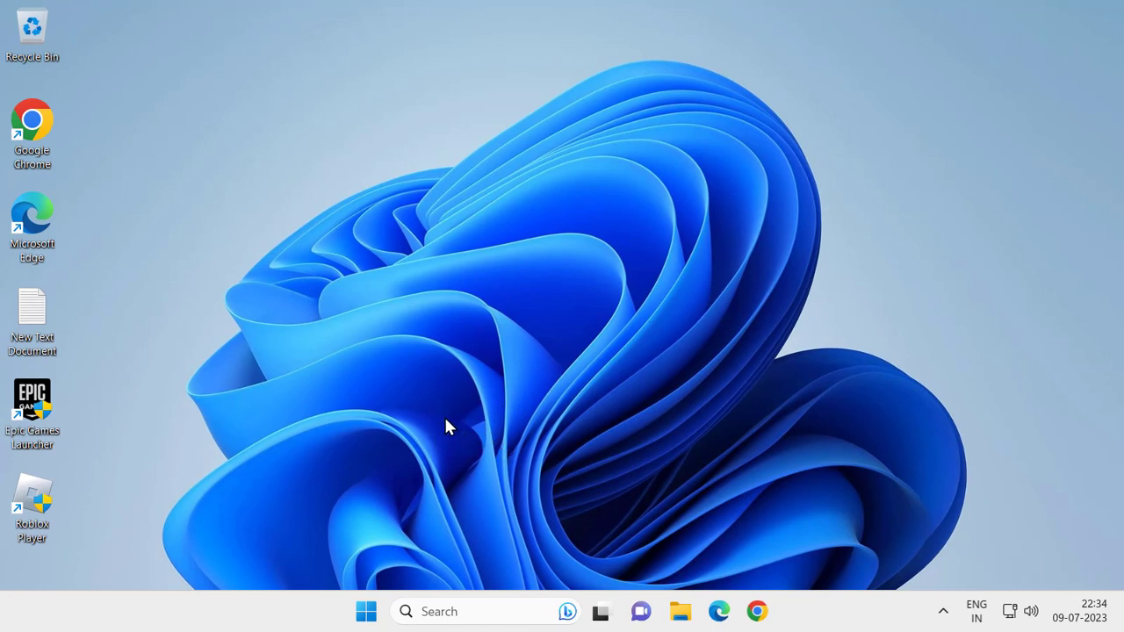
click(488, 615)
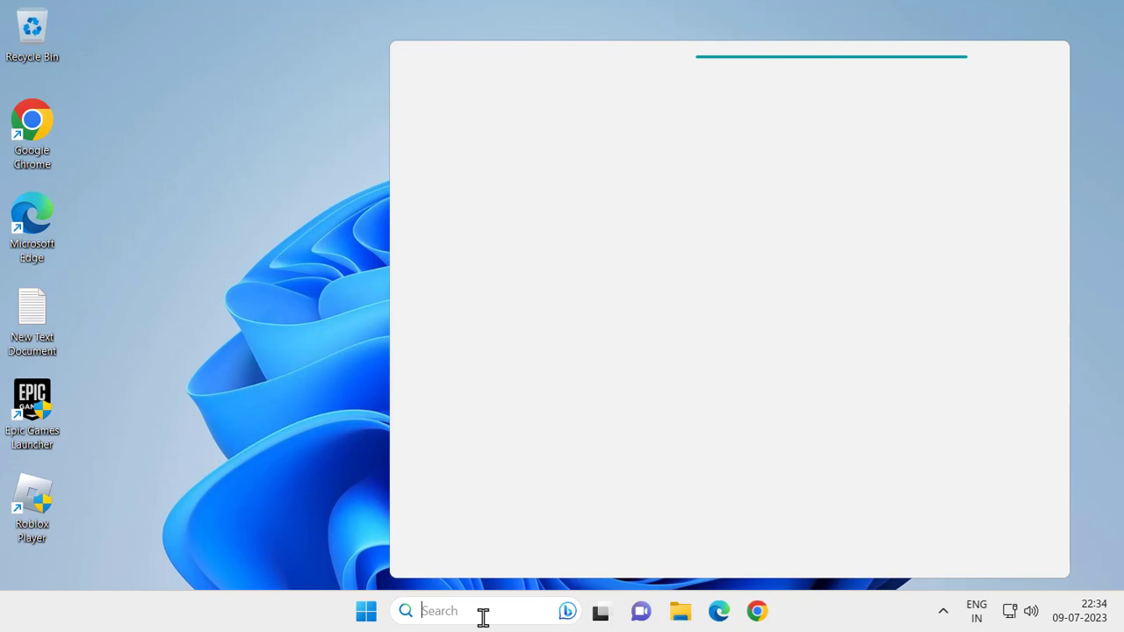
text(serv)
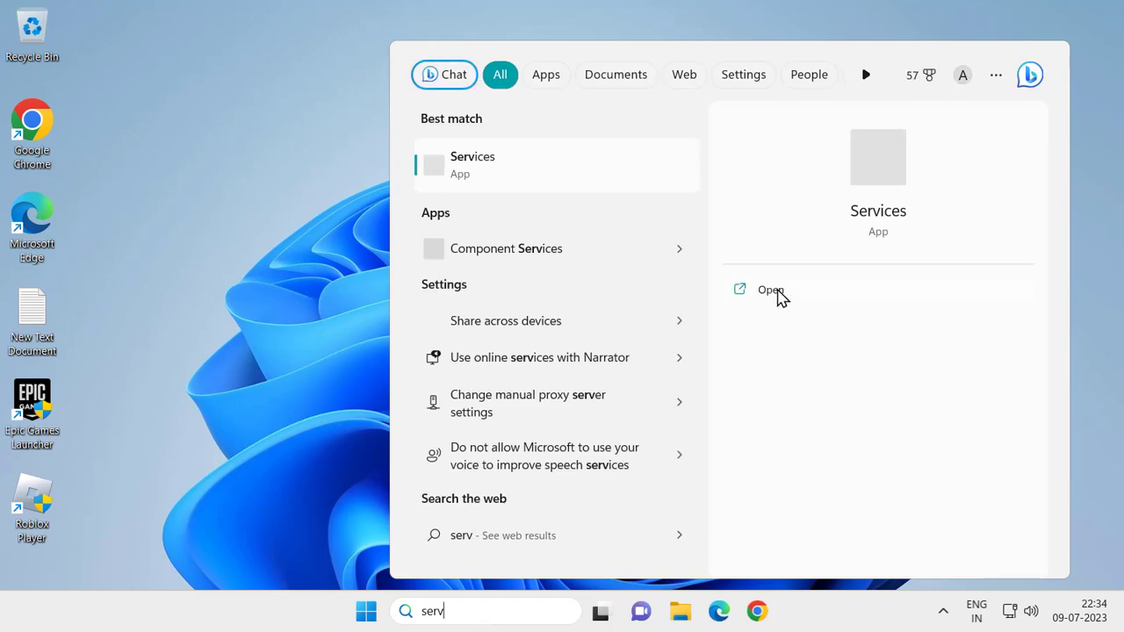
click(770, 291)
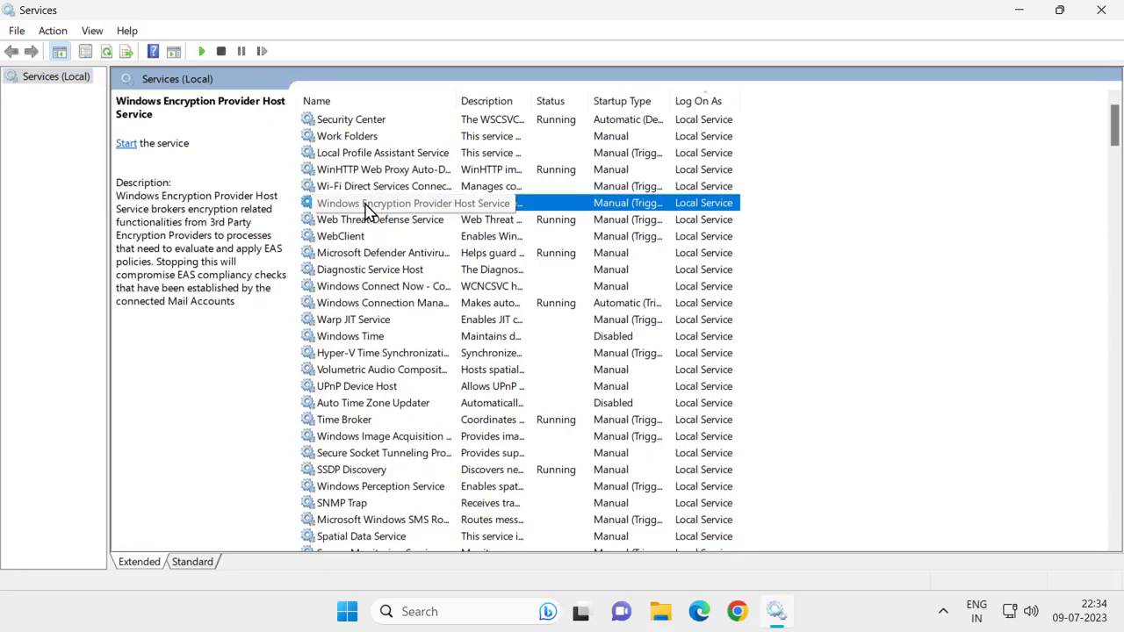
- Browse the services list, viewing Inventory and Compatibility Appraisal properties, then type 'secureserver' to jump ahead
key(c)
key(c)
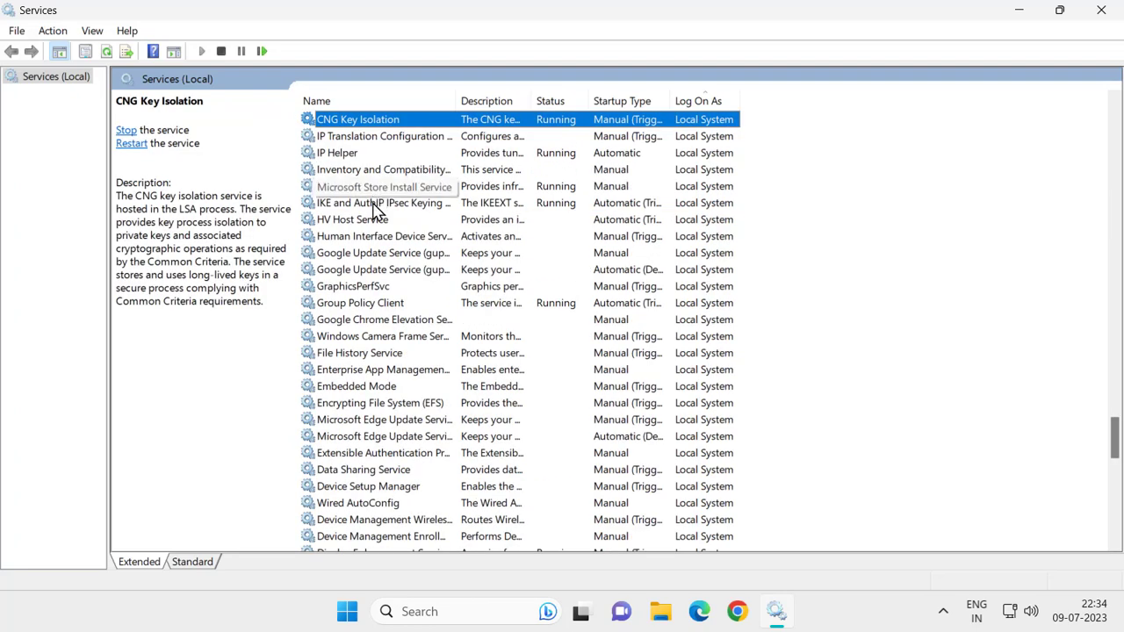
double_click(371, 172)
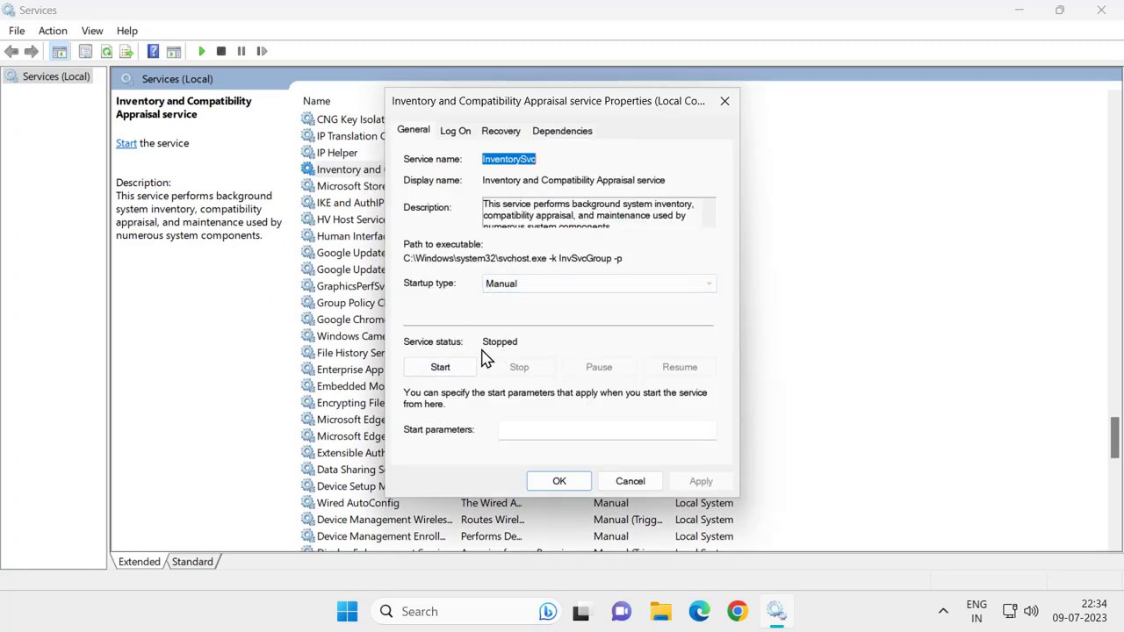
click(564, 486)
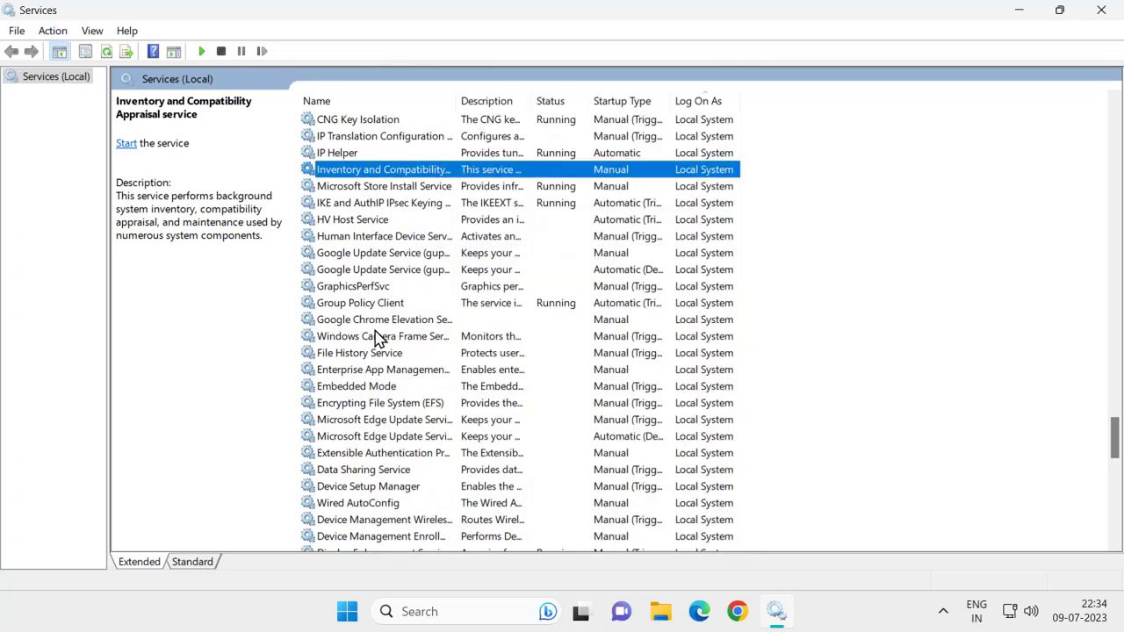
click(376, 276)
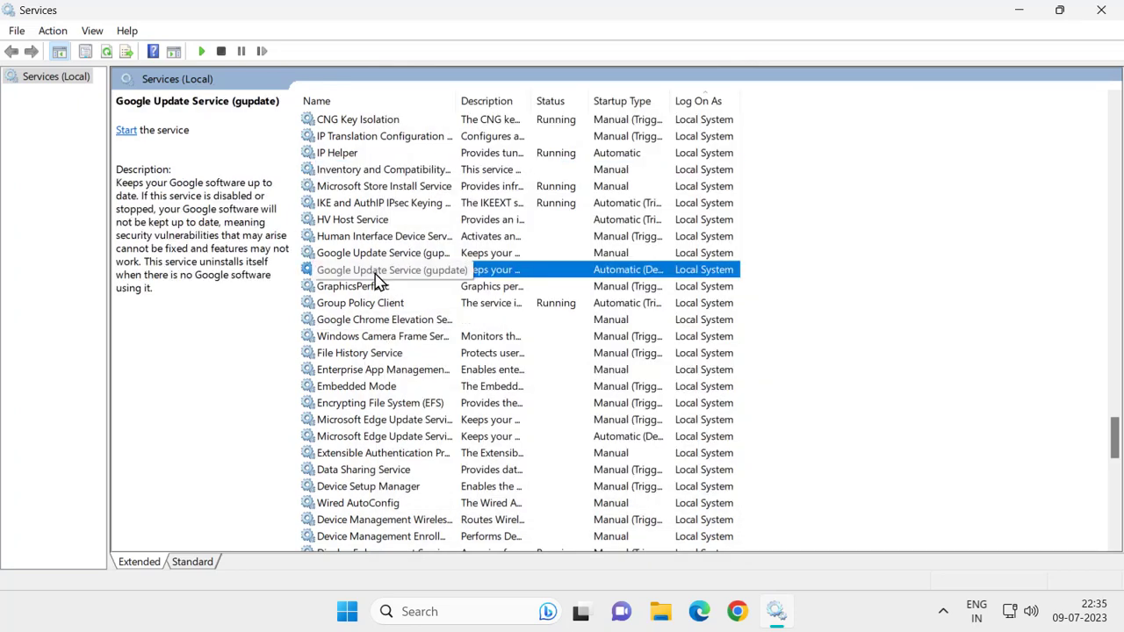
text(secure)
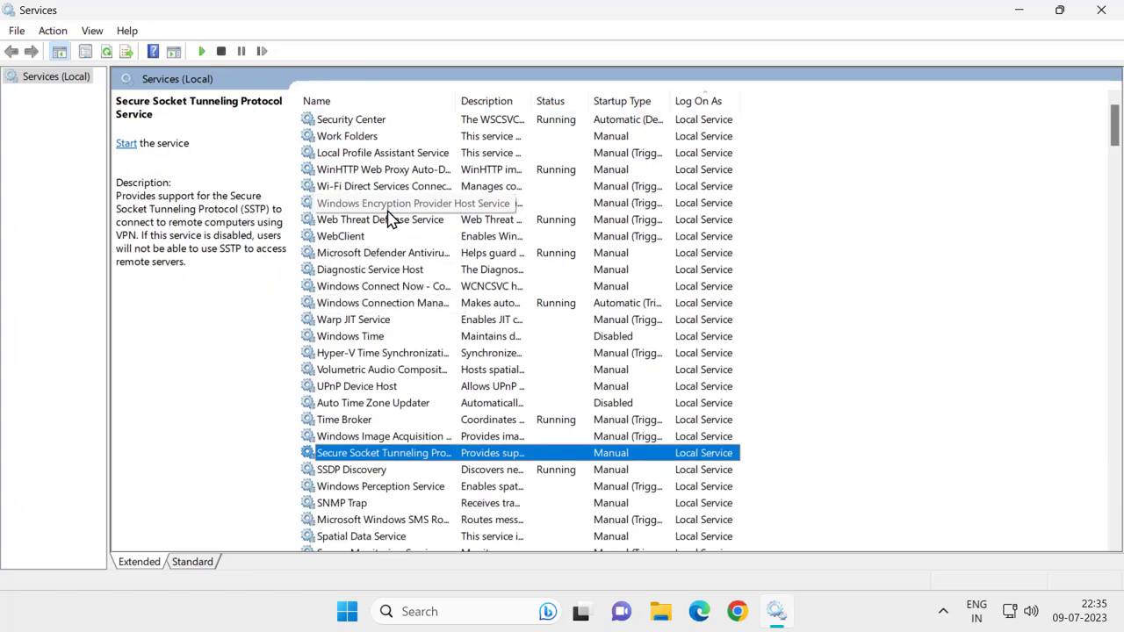
text(server)
- Set the Server service startup type to Automatic and apply it
double_click(354, 121)
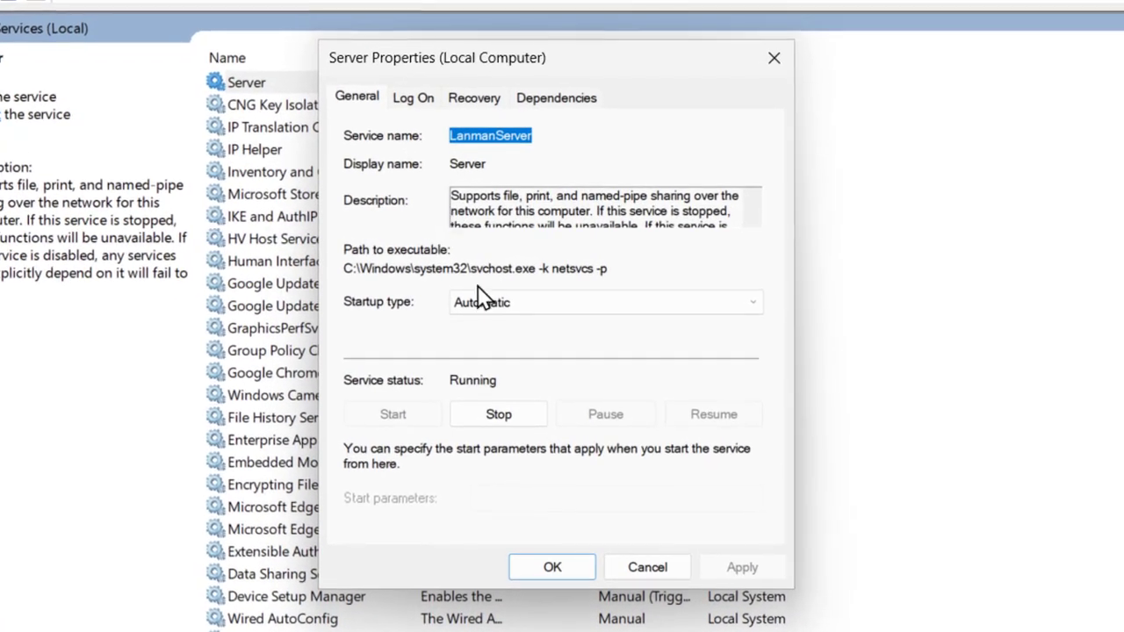
click(494, 308)
click(507, 343)
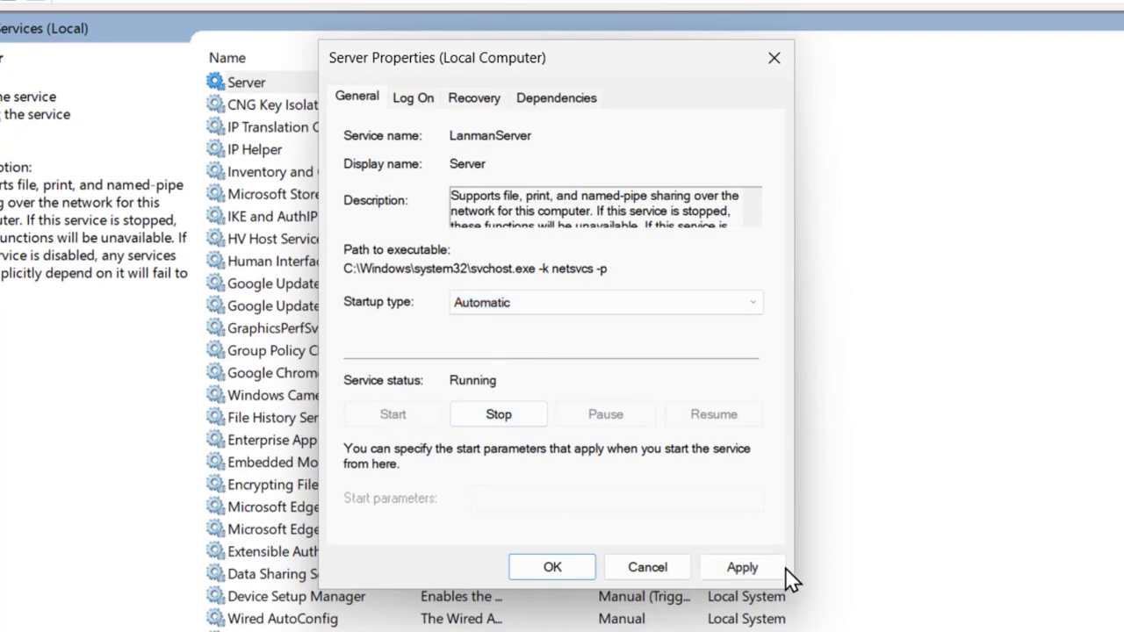
click(762, 569)
click(552, 567)
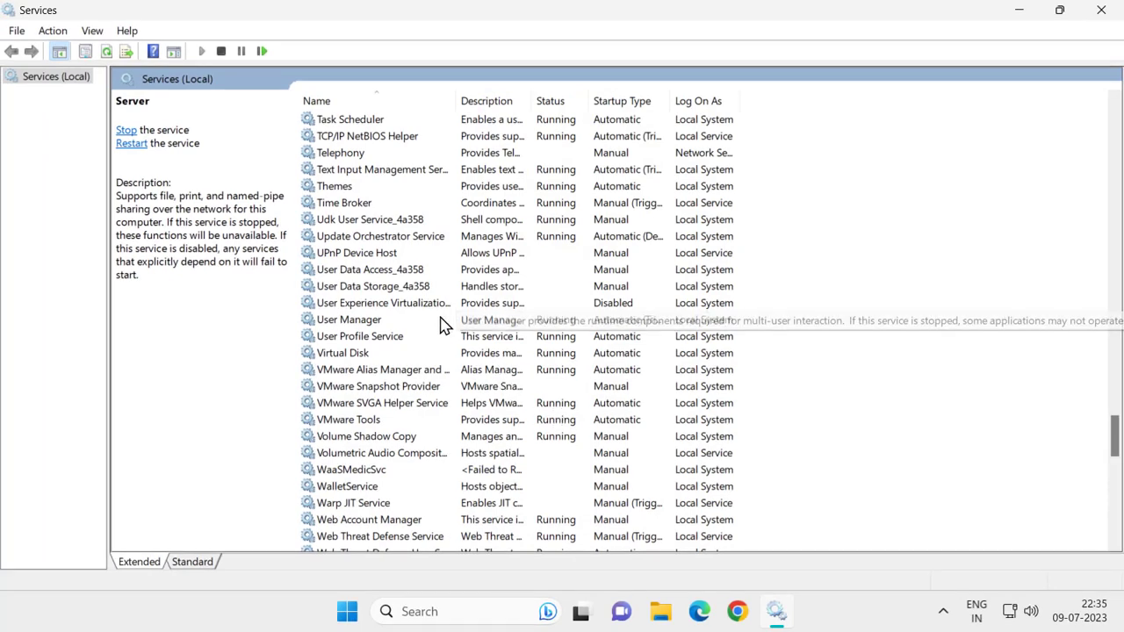
- Set the Workstation service startup type to Automatic, apply it, and close Services
text(comw)
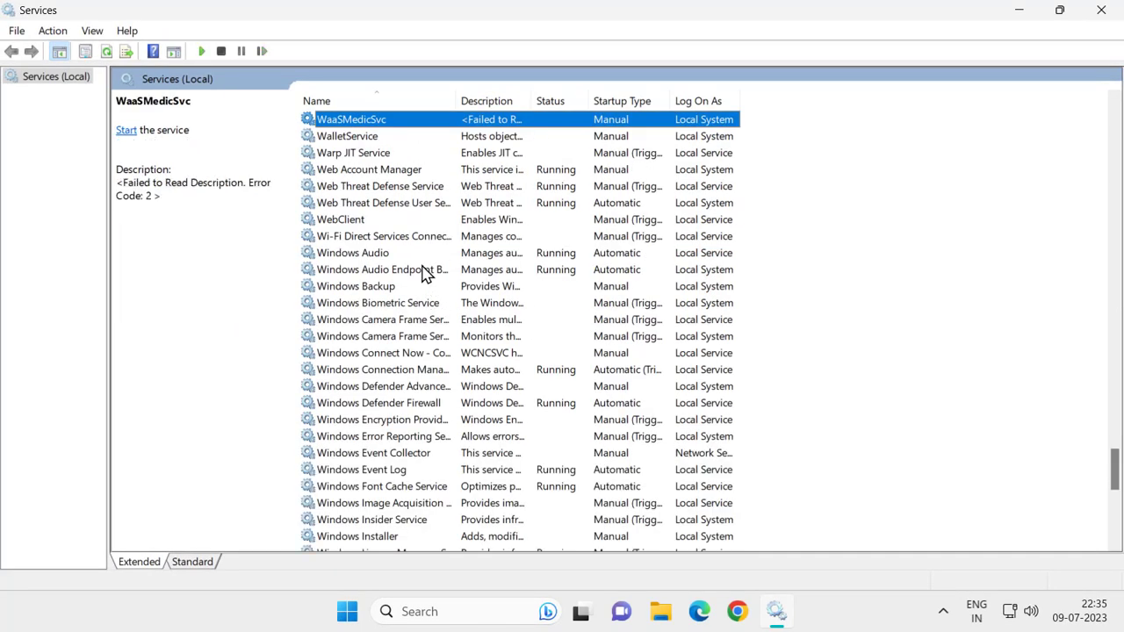
key(Down)
key(Down)
key(Down)
key(Down)
key(Down)
key(Down)
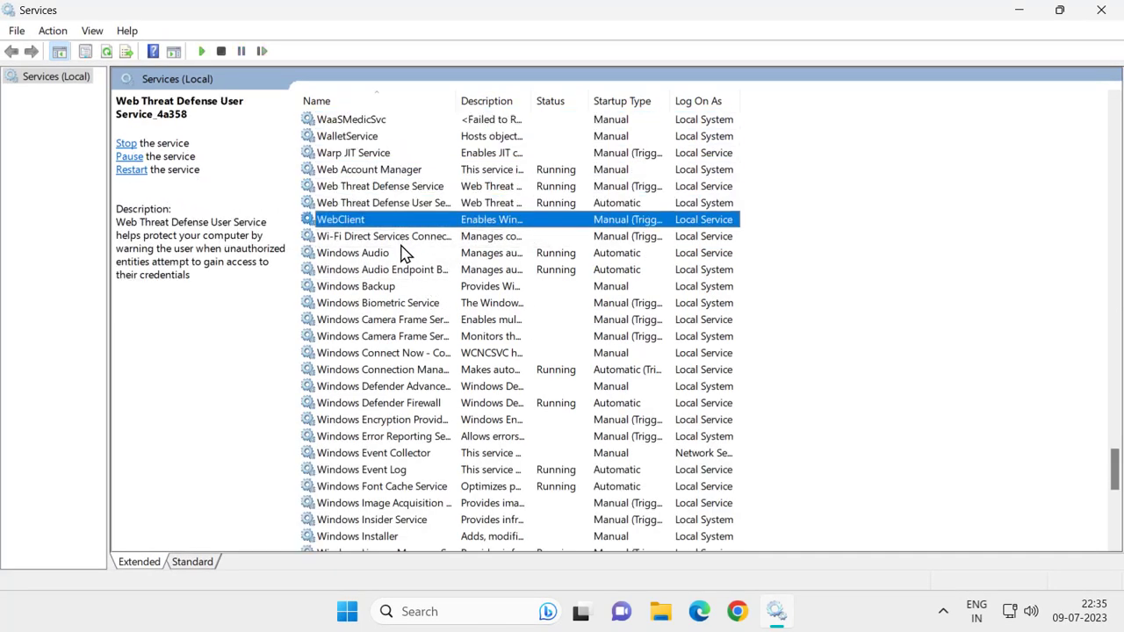
key(Down)
key(Down)
key(Down)
key(Down)
text(wo)
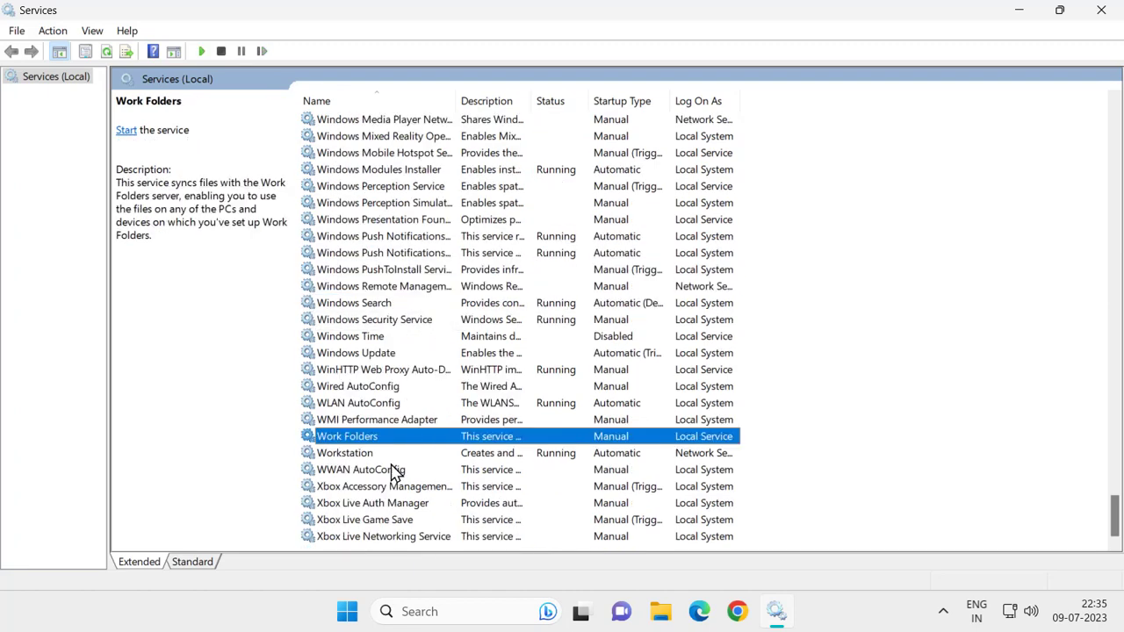
double_click(360, 456)
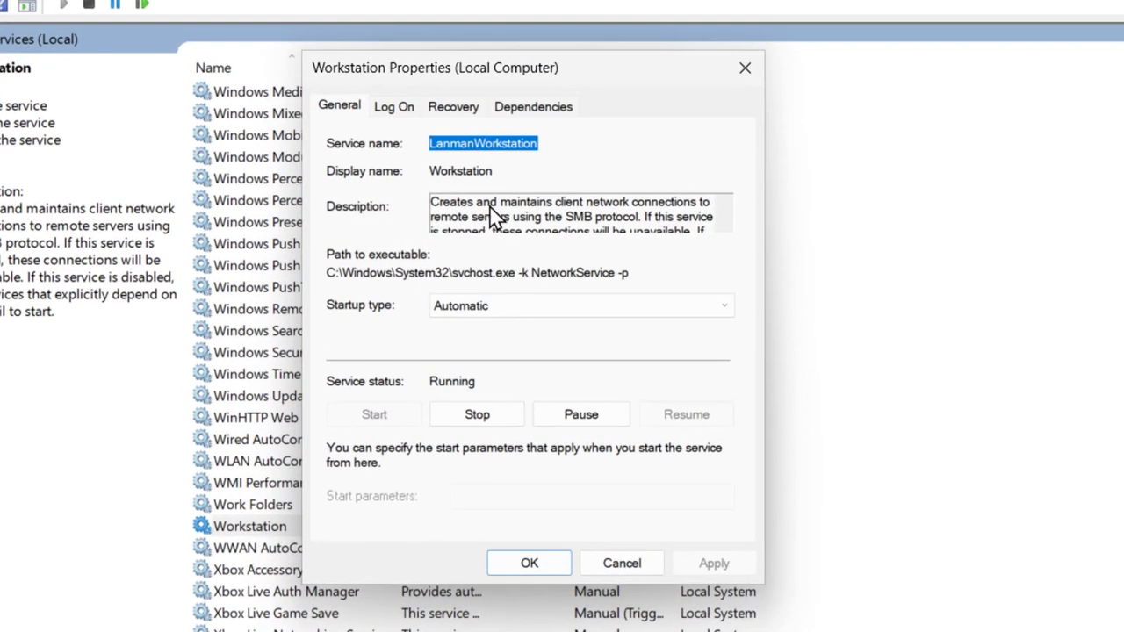
click(452, 320)
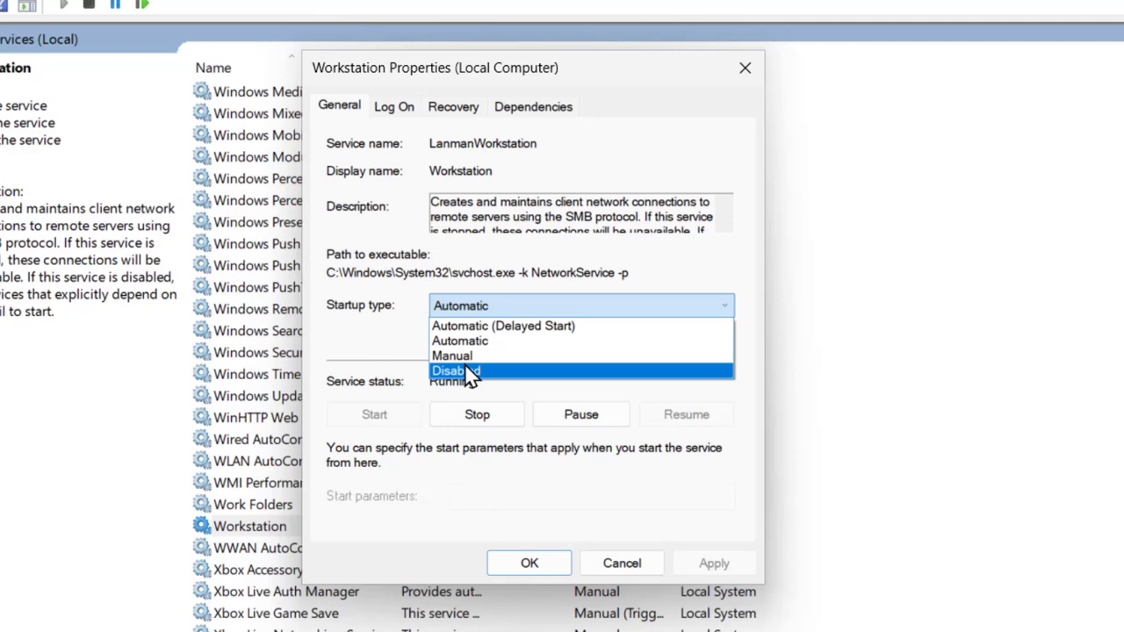
click(465, 344)
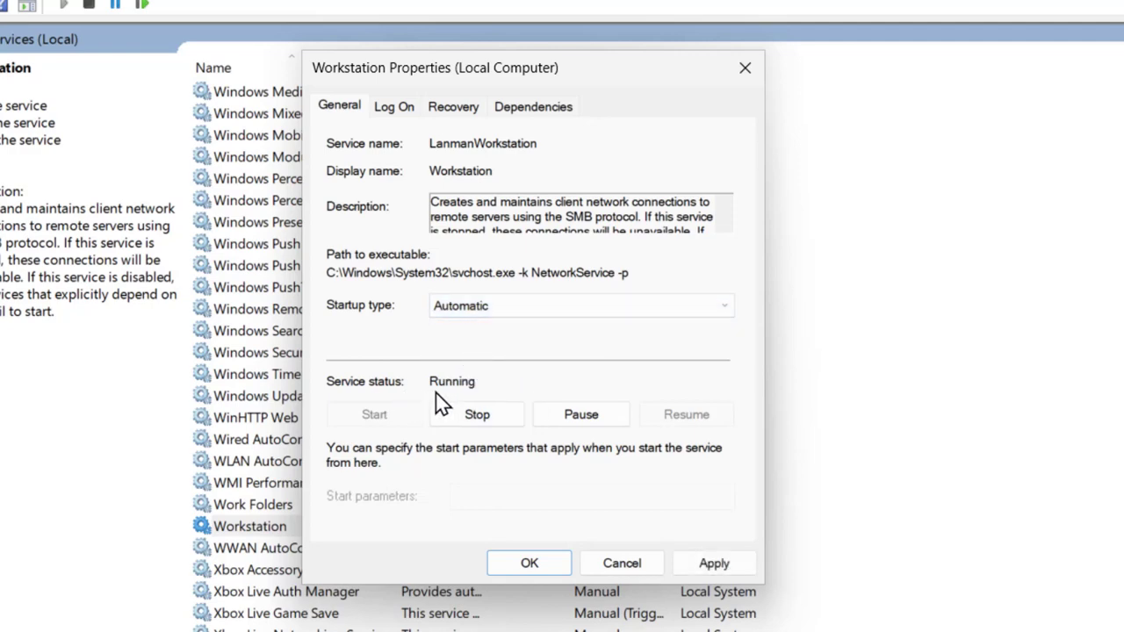
click(673, 562)
click(551, 562)
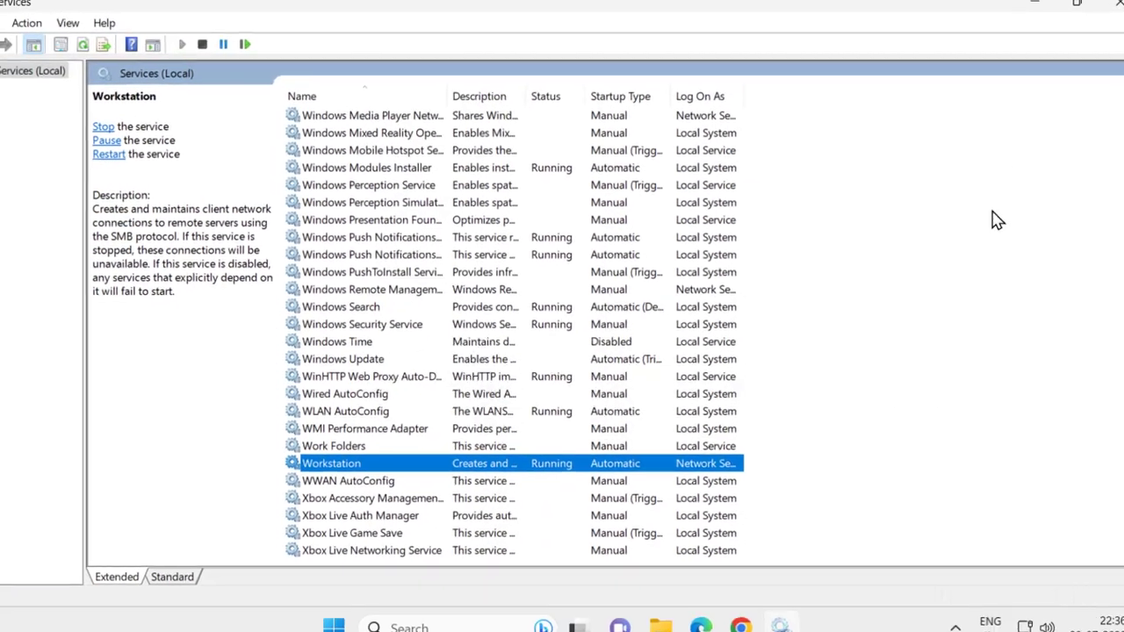
click(1120, 4)
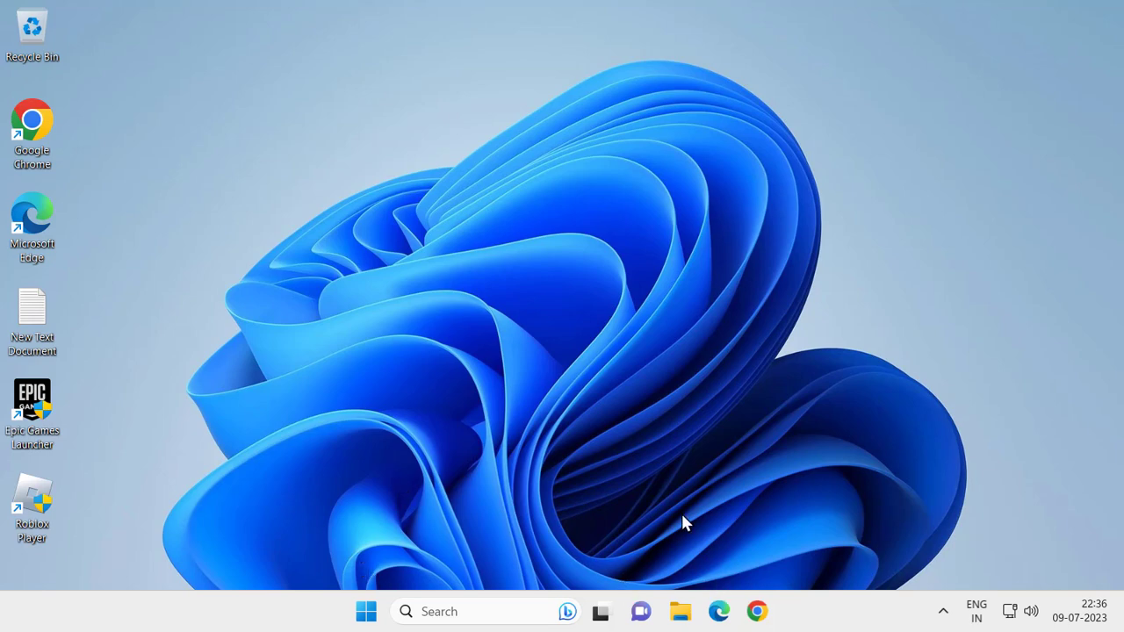
- Open Map network drive from File Explorer's See more menu, then close the dialog
click(683, 615)
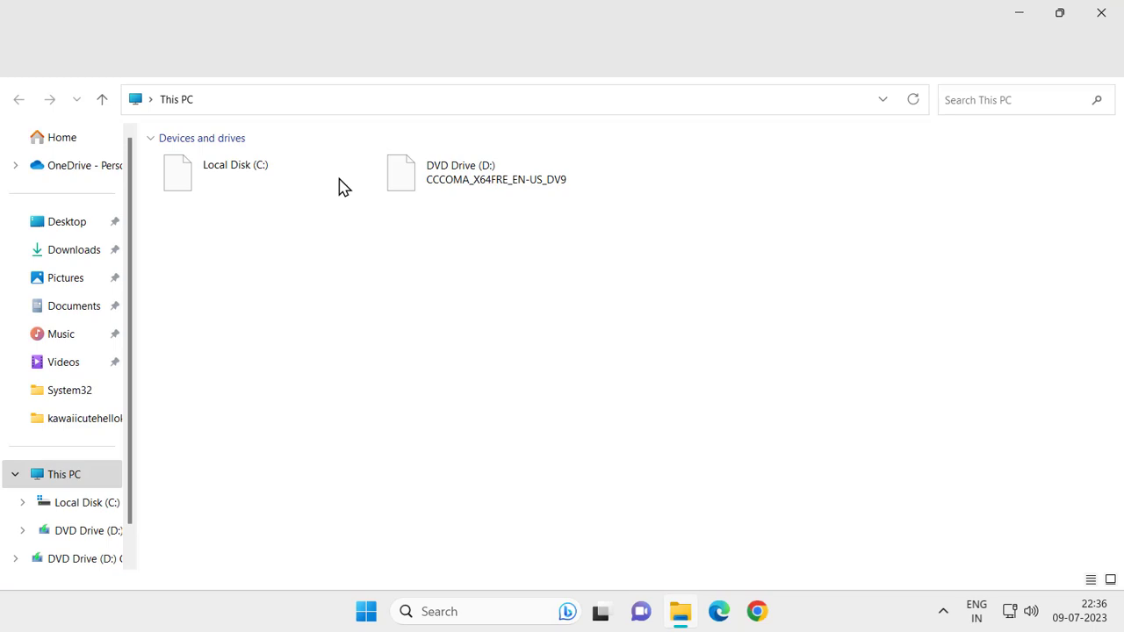
click(525, 60)
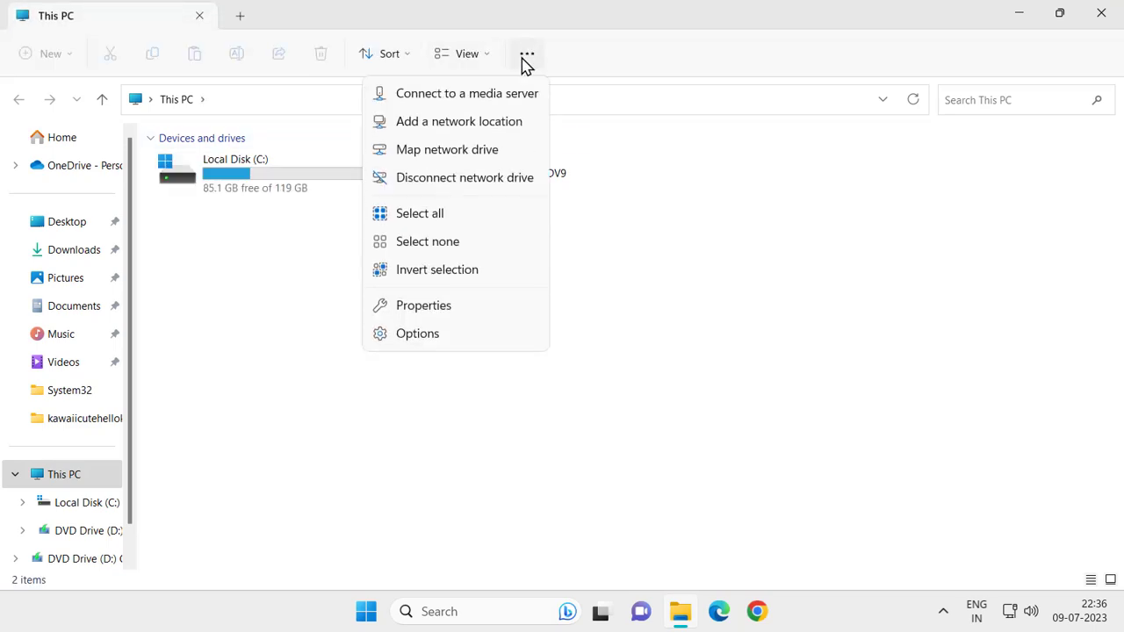
click(415, 155)
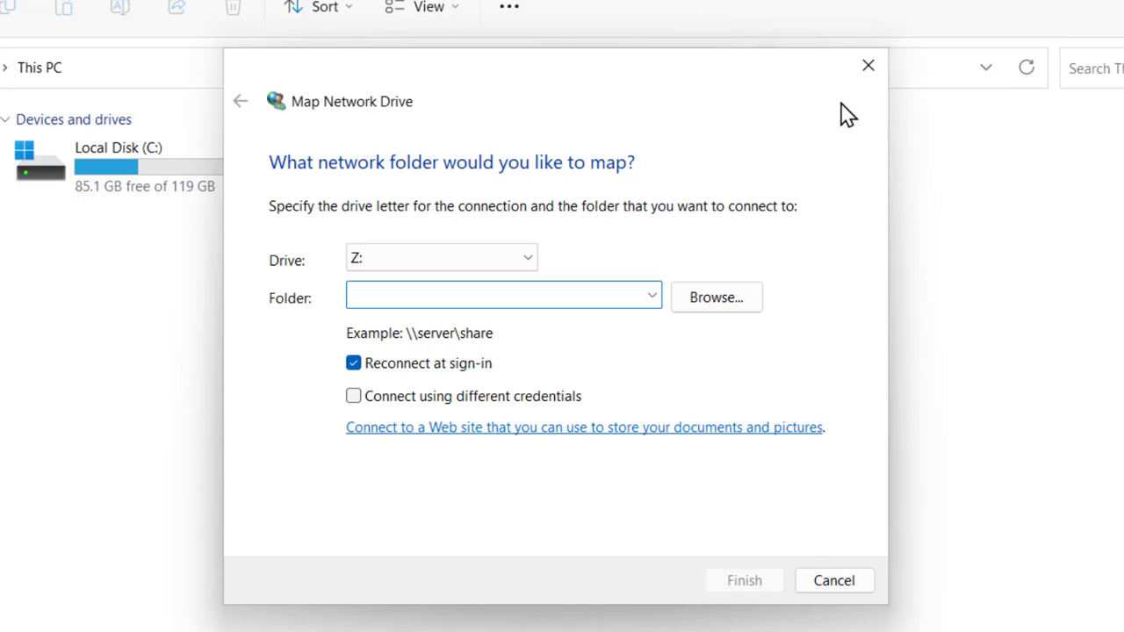
click(867, 69)
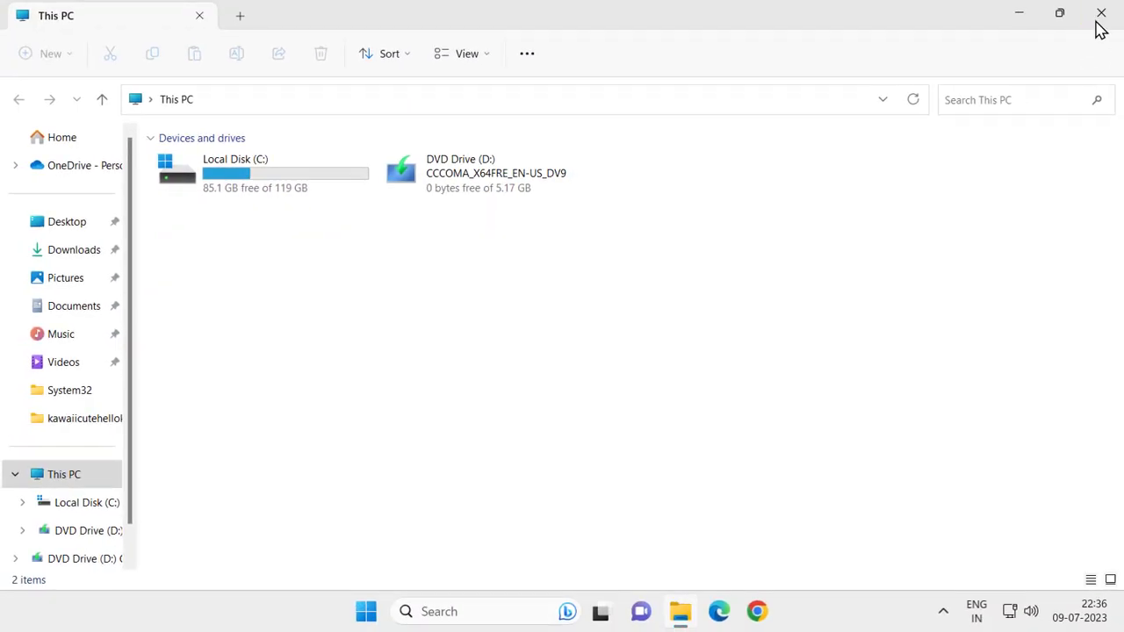